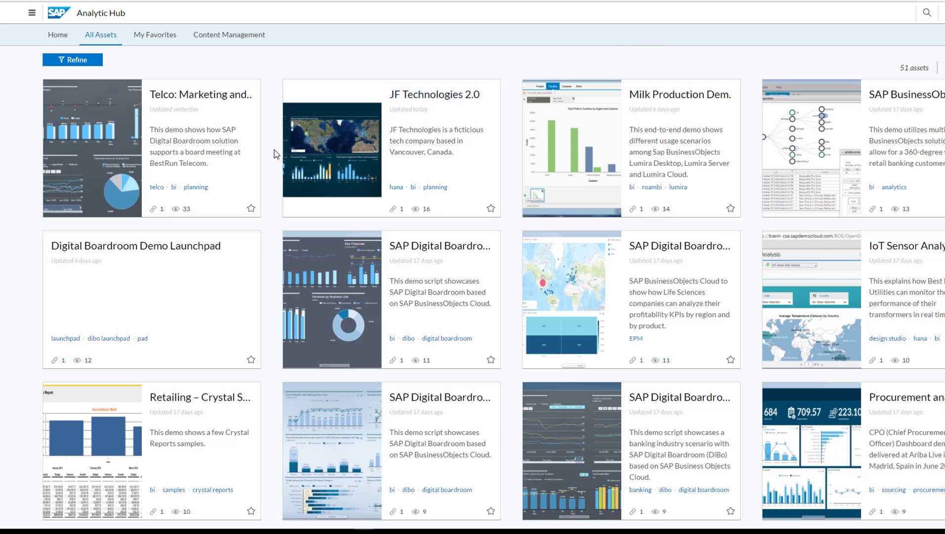
click(424, 140)
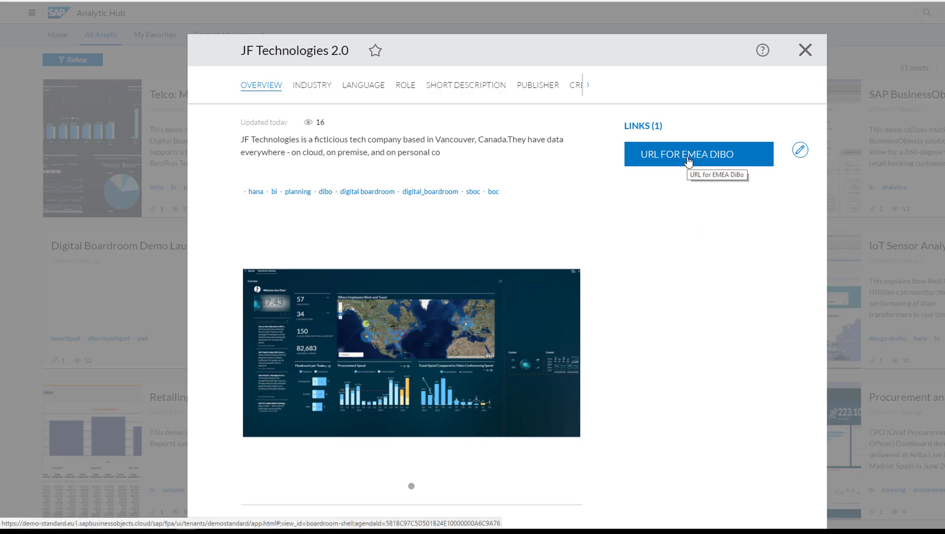
click(313, 89)
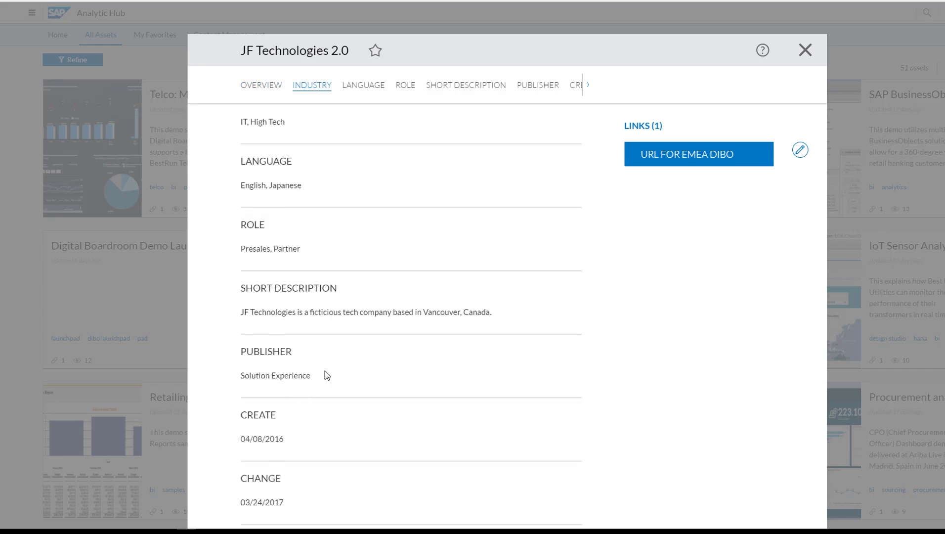
scroll(325, 370, down, 2)
scroll(325, 370, down, 2)
scroll(326, 370, up, 3)
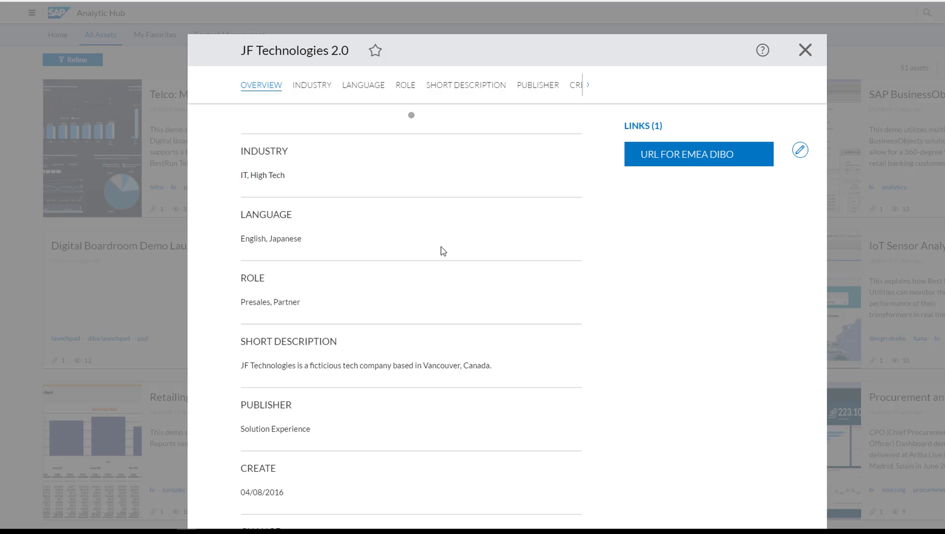
click(805, 50)
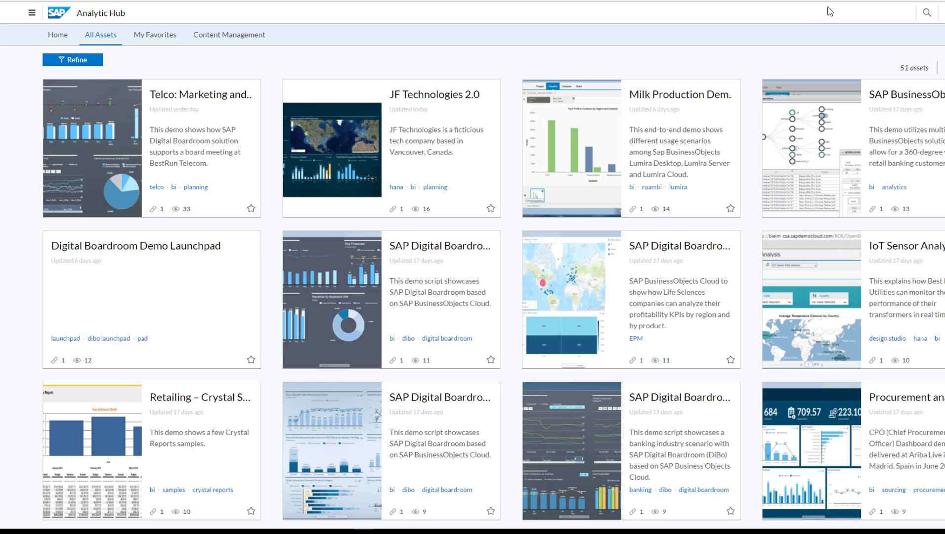
- Search the asset catalog for the suggested term 'milk', leaving only the Milk Production demo
click(926, 15)
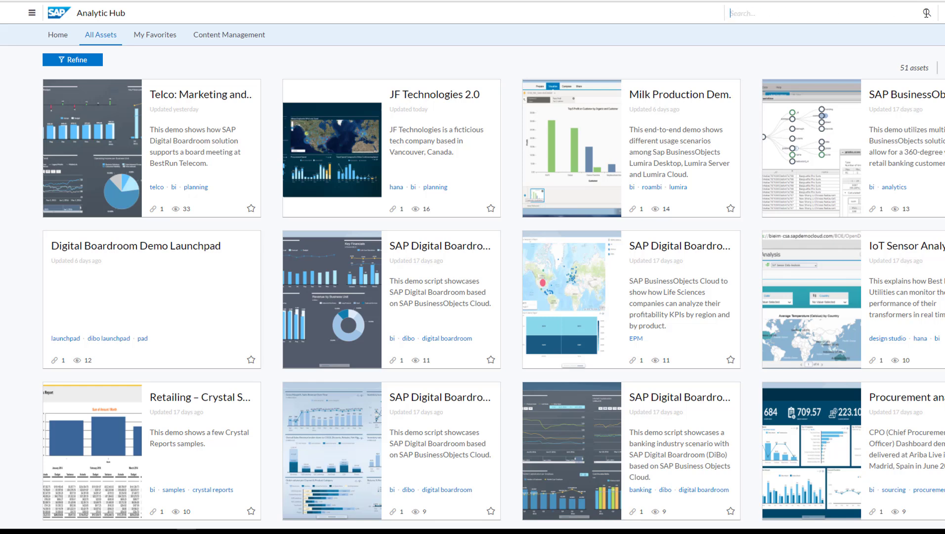
click(820, 13)
text(mill)
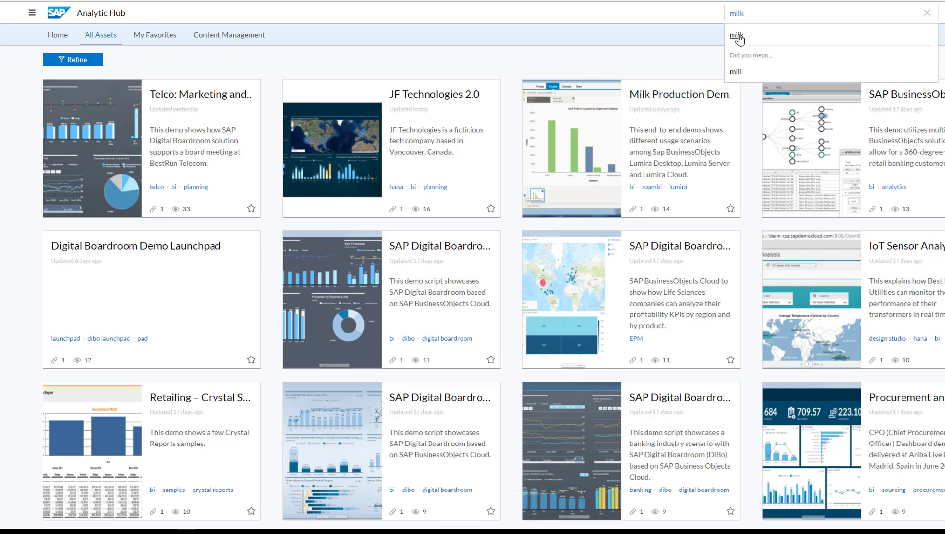
click(739, 35)
click(739, 37)
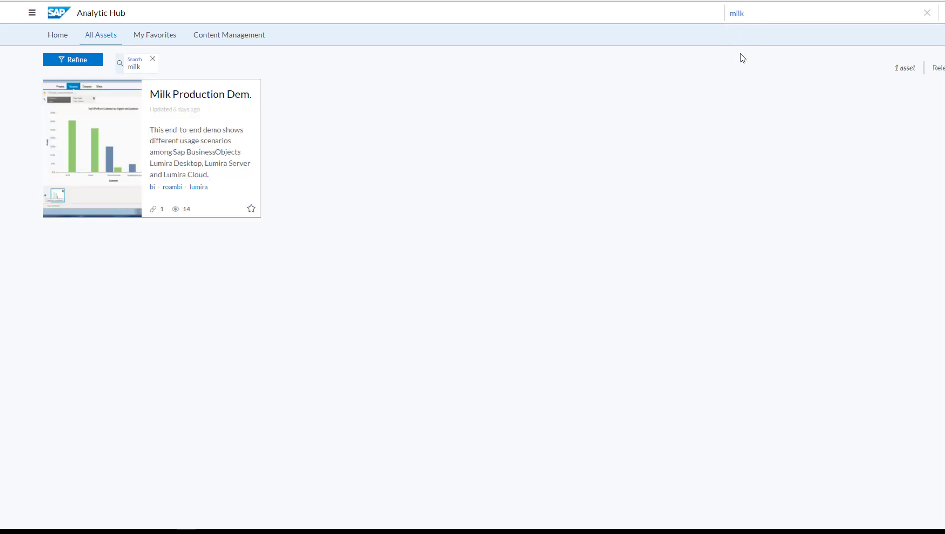
- Review the Milk Production Demo's industry, language, role, description, publisher and creation date
click(201, 101)
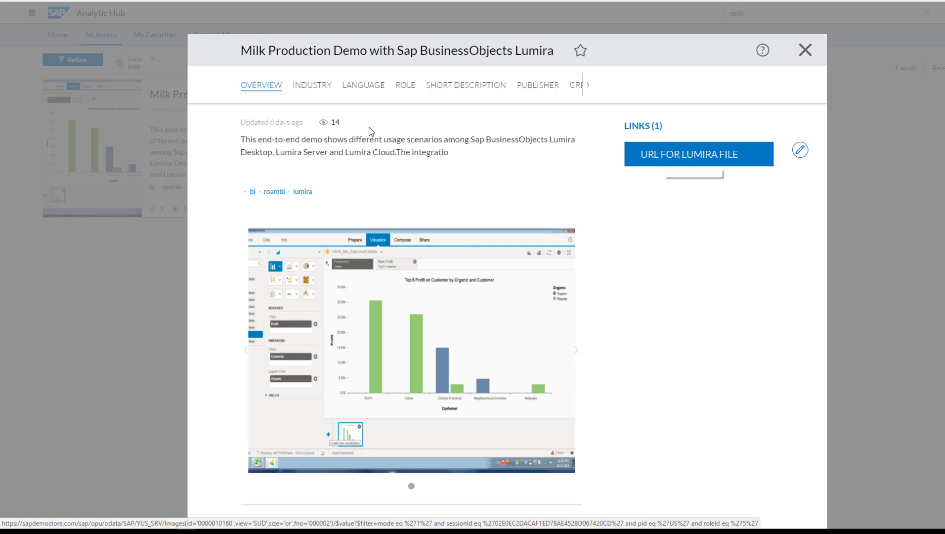
click(311, 87)
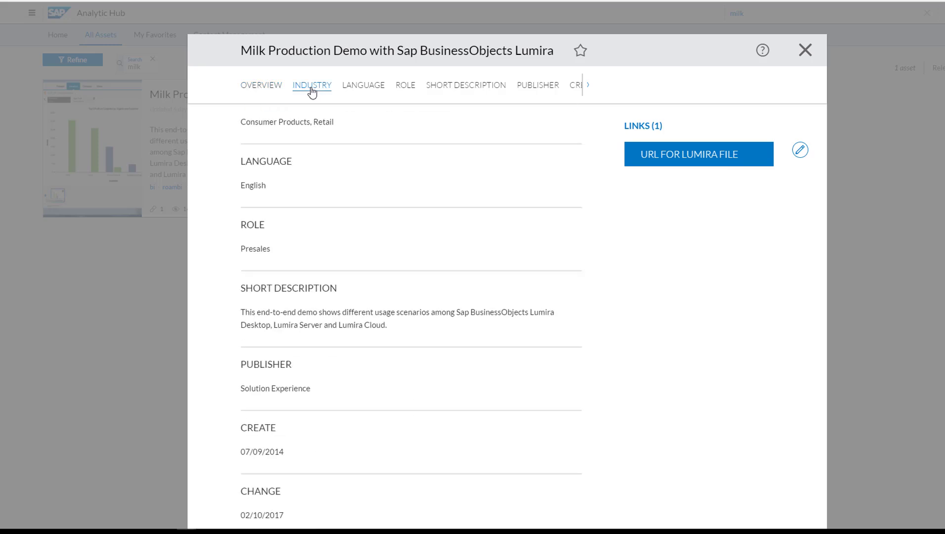
click(366, 88)
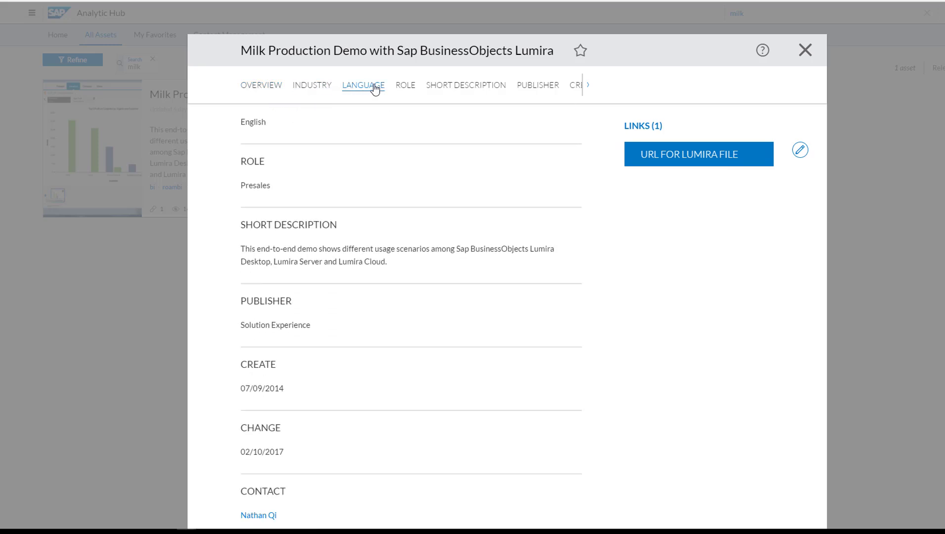
click(405, 88)
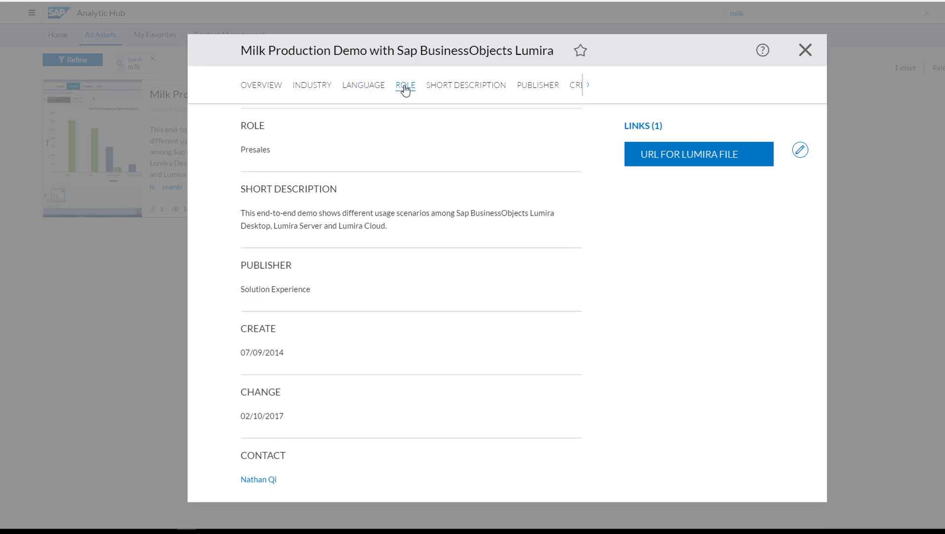
click(440, 88)
click(538, 89)
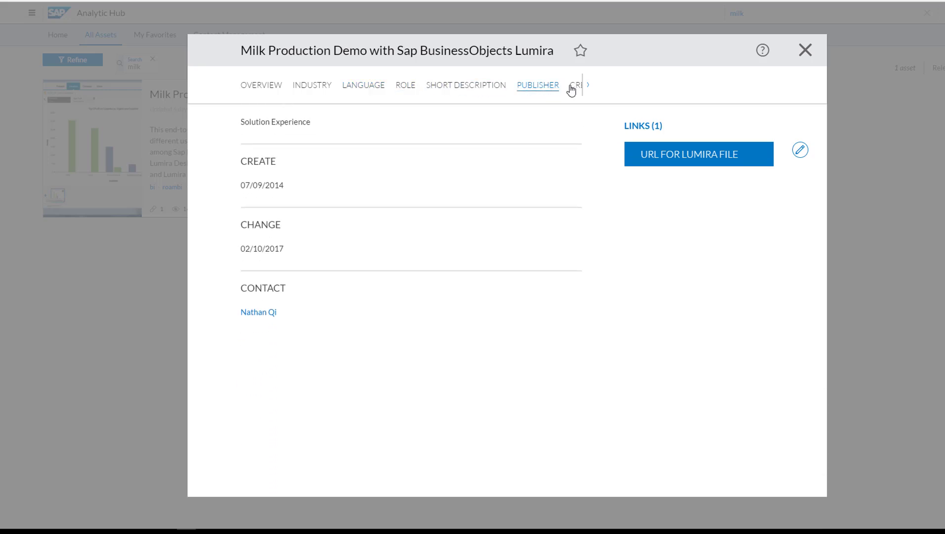
click(574, 87)
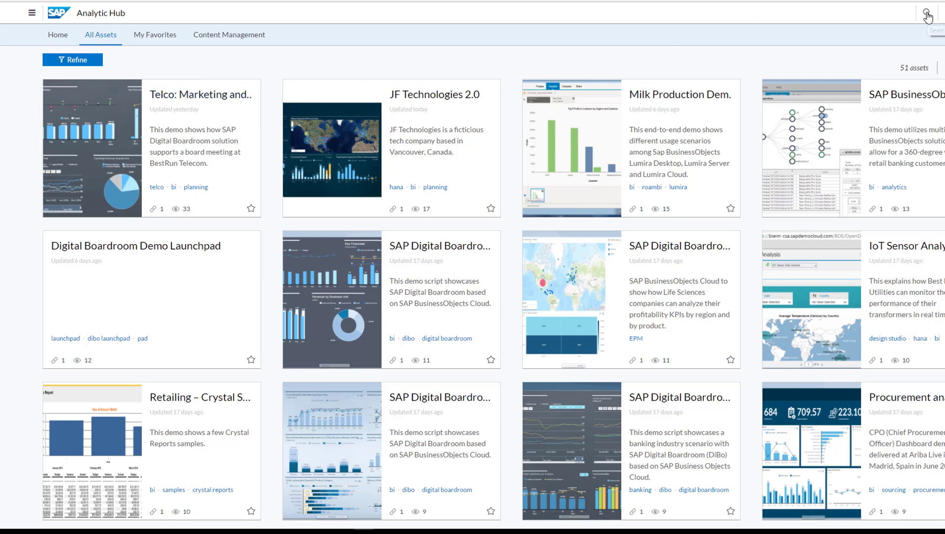
- Apply and then remove the Insurance and Finance industry filters, then hide the Refine panel
click(74, 63)
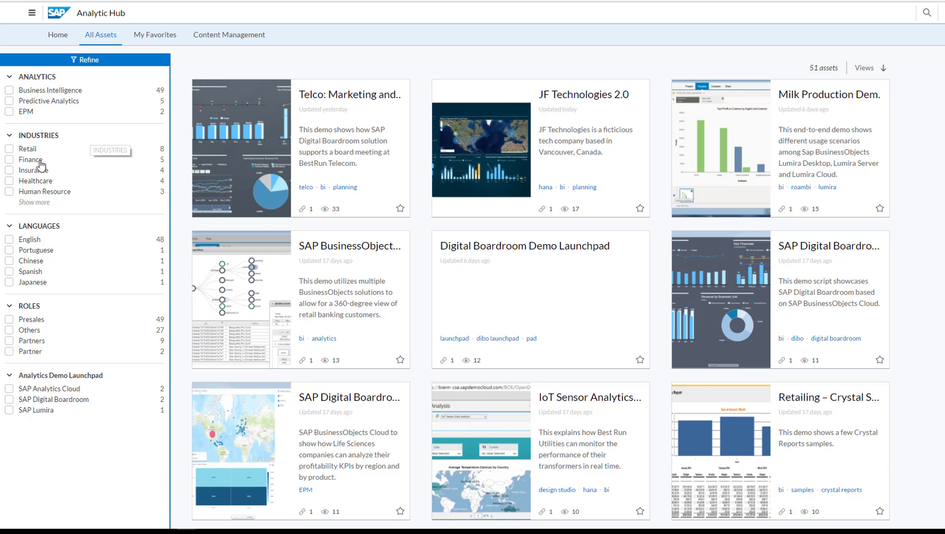
click(8, 169)
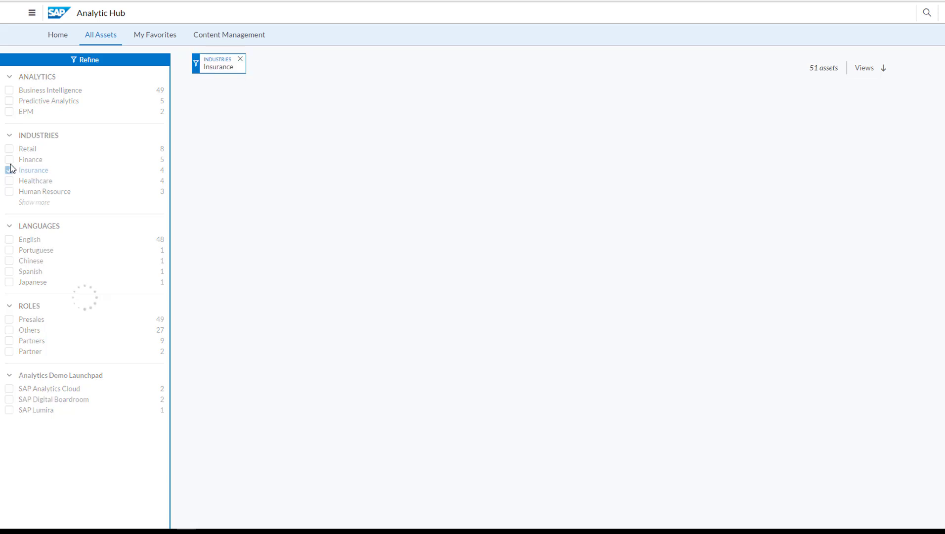
click(9, 149)
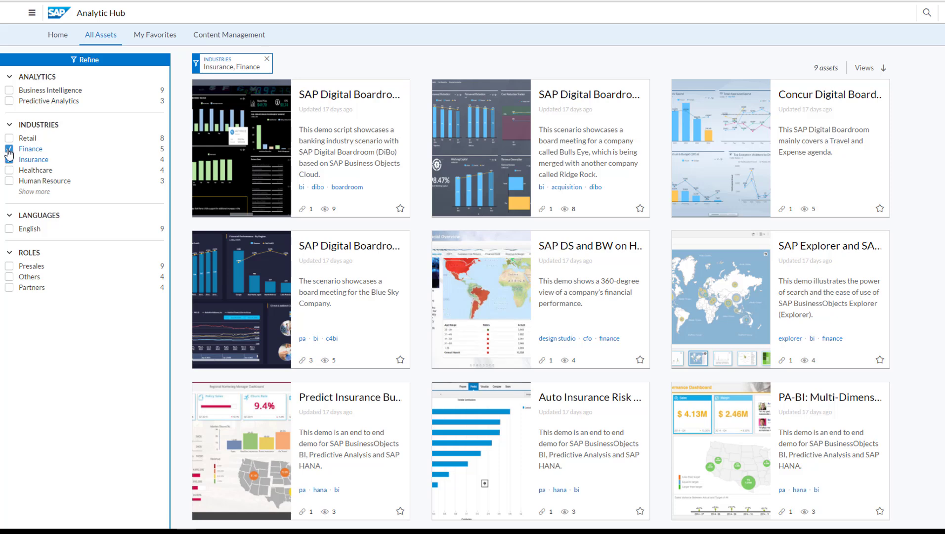
click(9, 148)
click(9, 159)
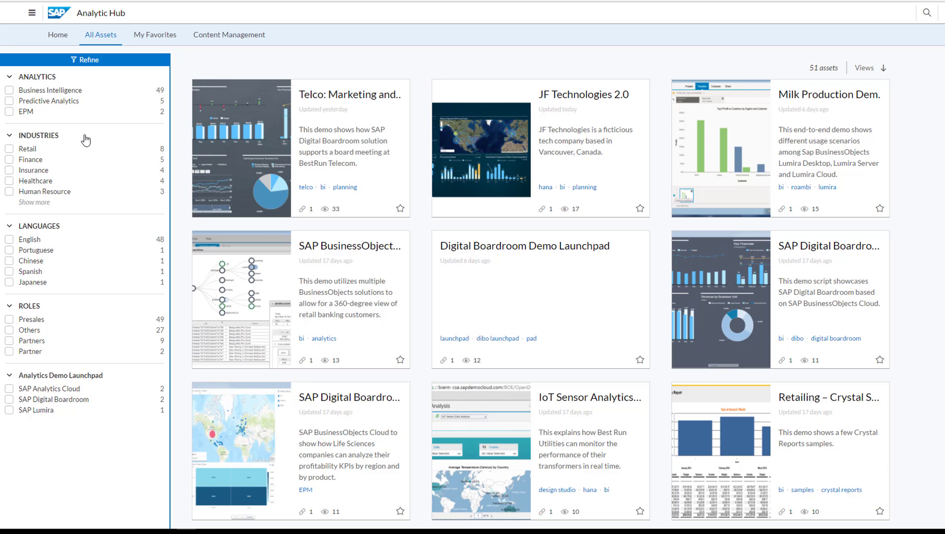
click(93, 65)
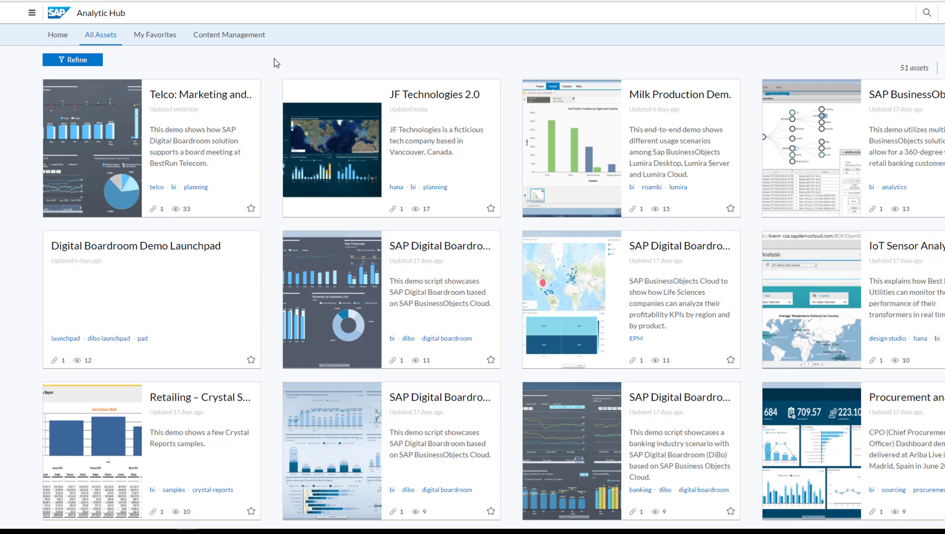
scroll(210, 193, down, 4)
scroll(209, 193, up, 4)
click(229, 35)
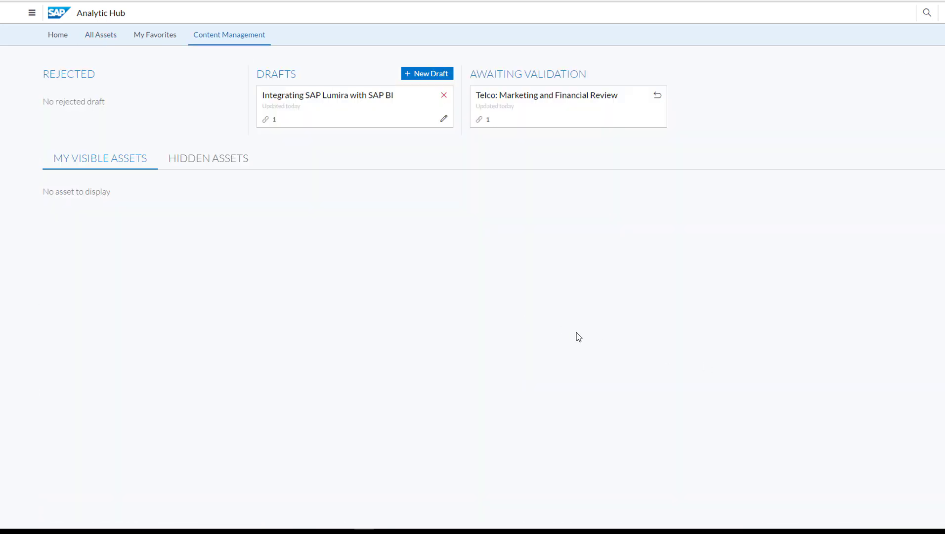
click(419, 75)
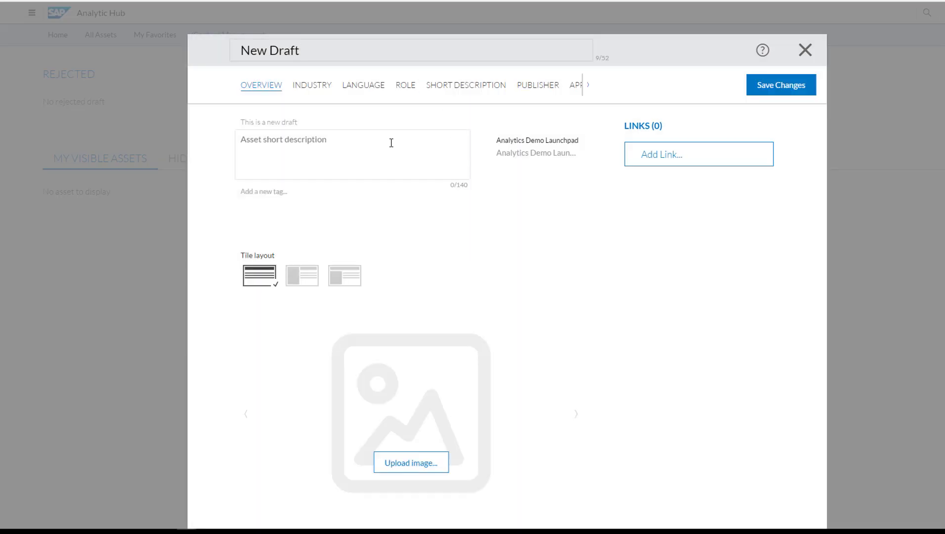
click(287, 142)
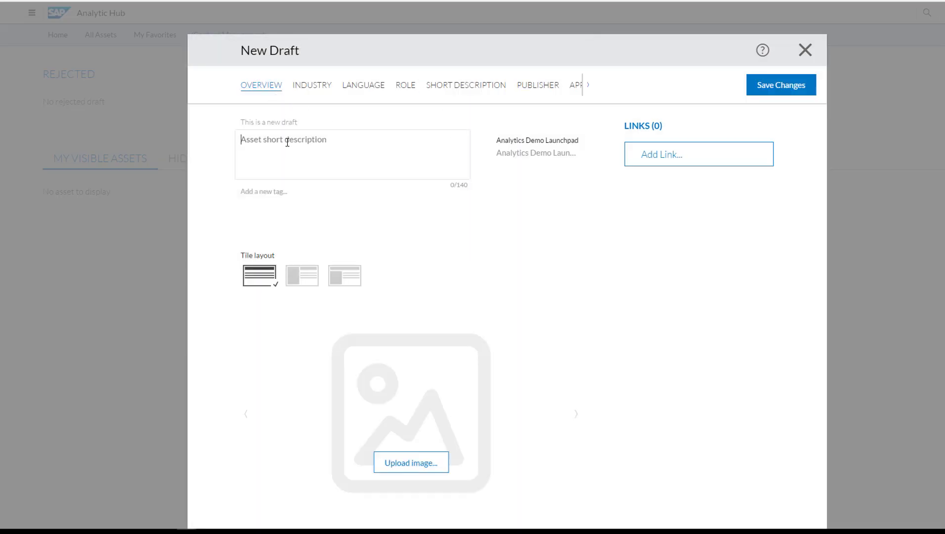
click(321, 92)
click(359, 98)
click(653, 163)
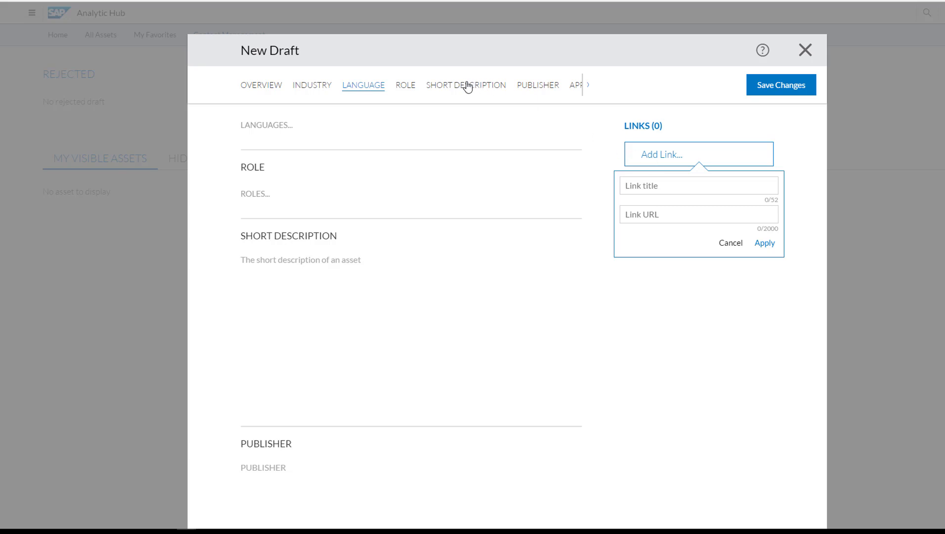
click(412, 88)
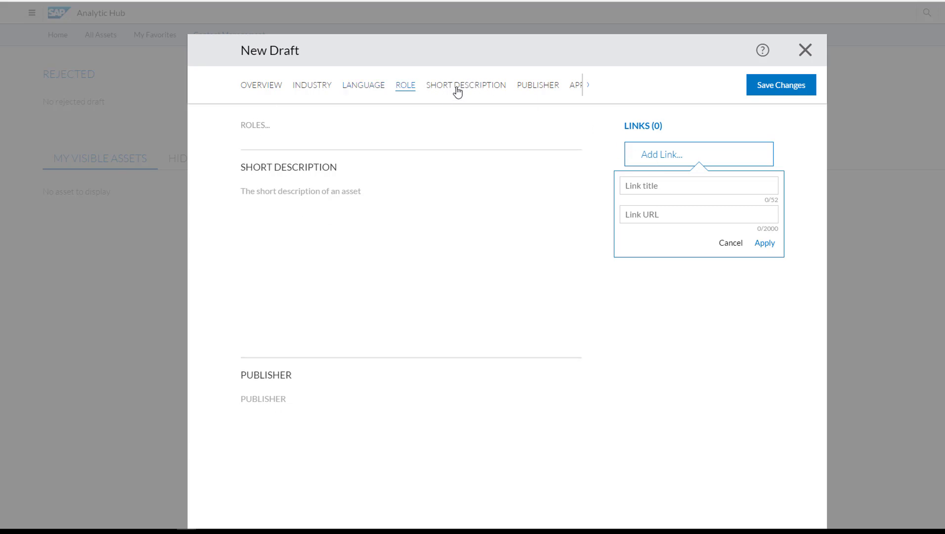
click(456, 95)
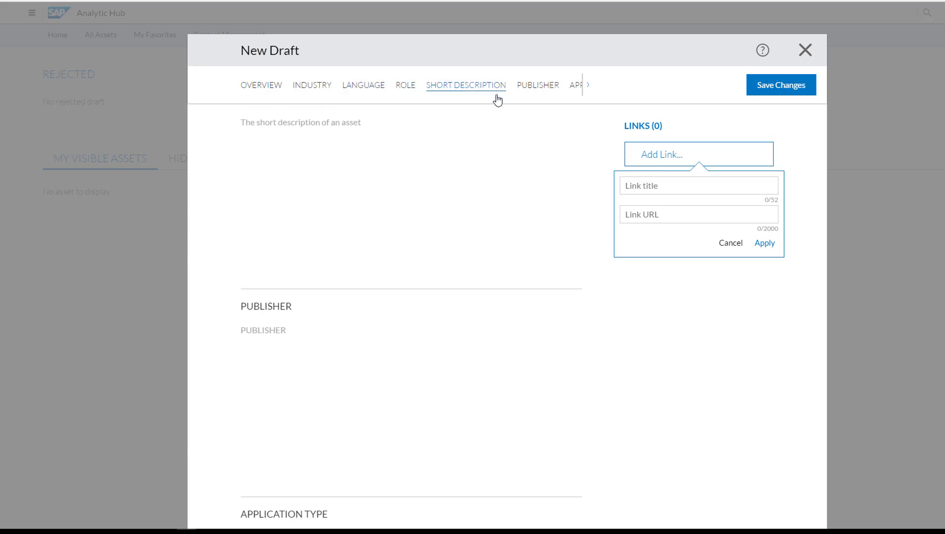
click(537, 92)
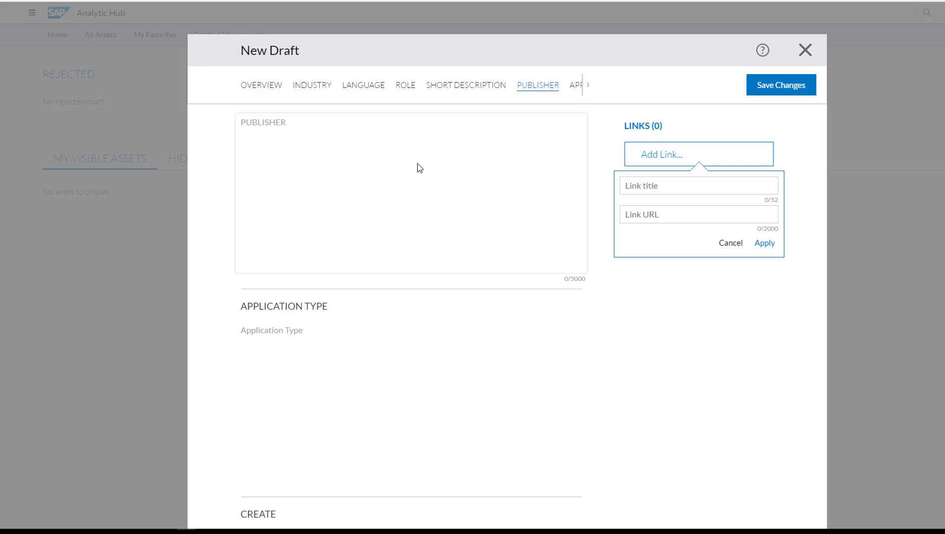
click(806, 52)
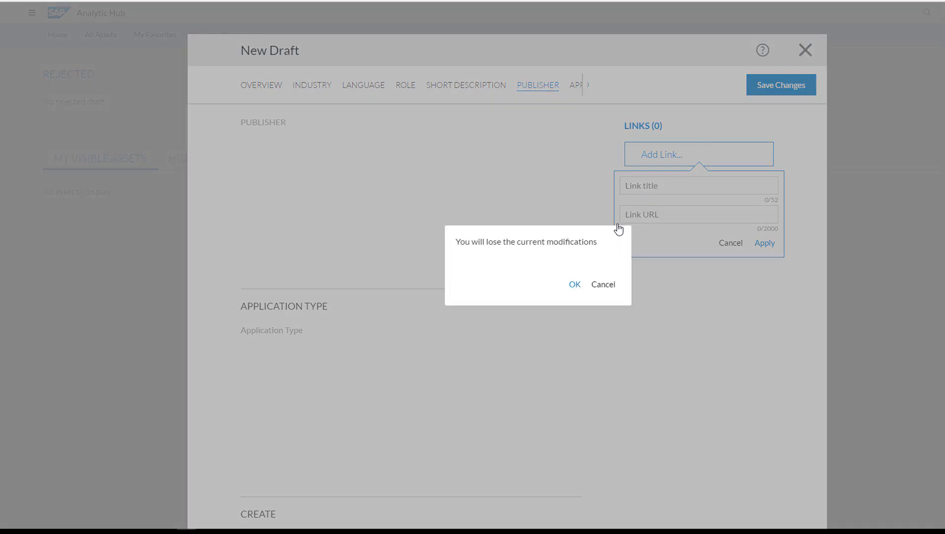
- Confirm discarding the draft's unsaved modifications
click(574, 285)
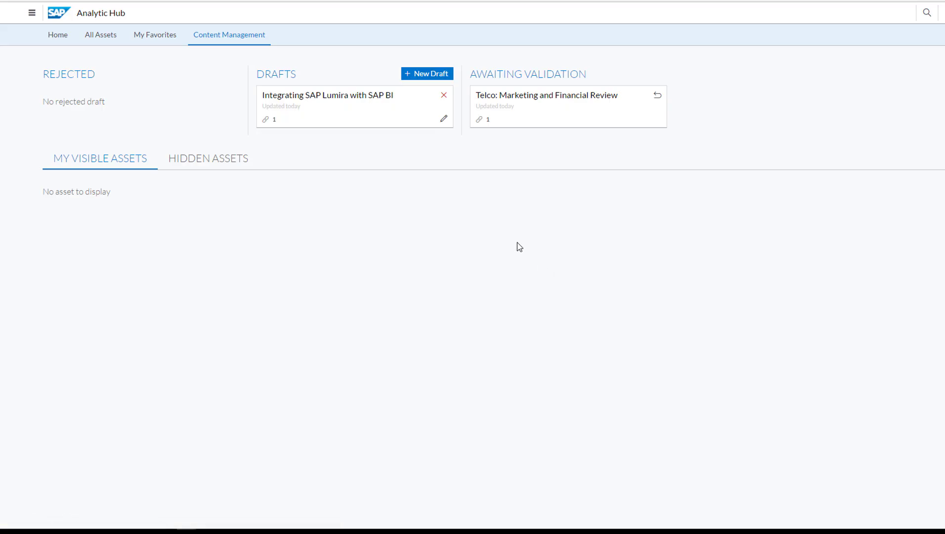